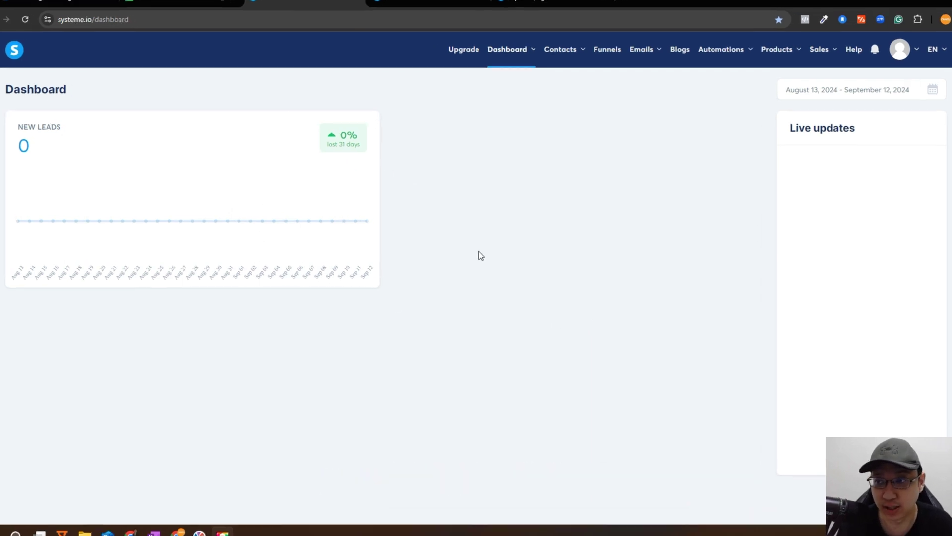
Go to Settings > Google Sheets Integration and start linking a Google account
{"action": "left_click", "coordinate": [900, 51]}
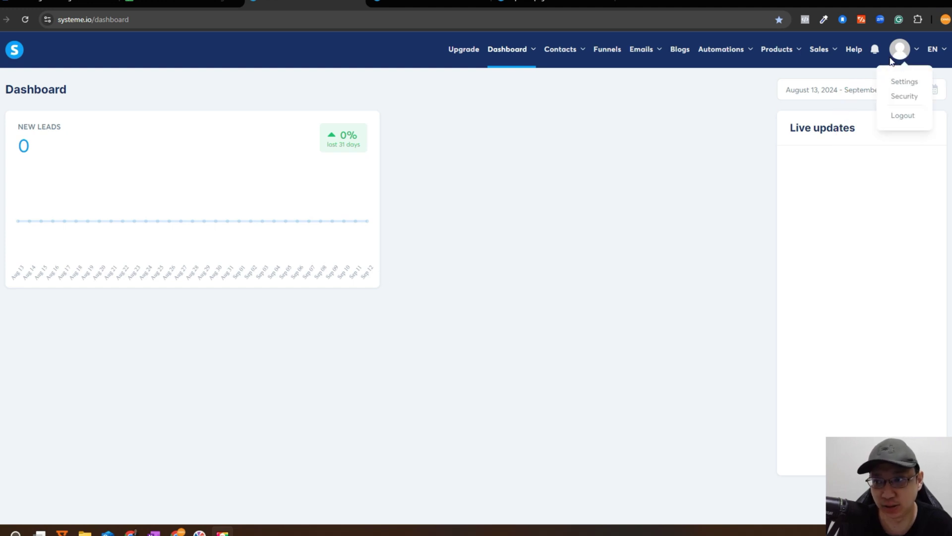
{"action": "left_click", "coordinate": [904, 83]}
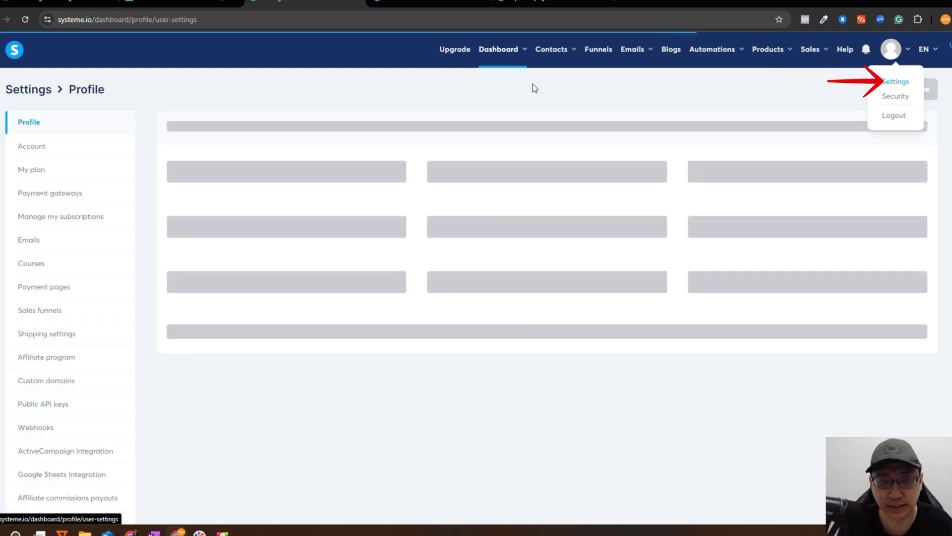
{"action": "scroll", "coordinate": [50, 244], "scroll_direction": "down", "scroll_amount": 2}
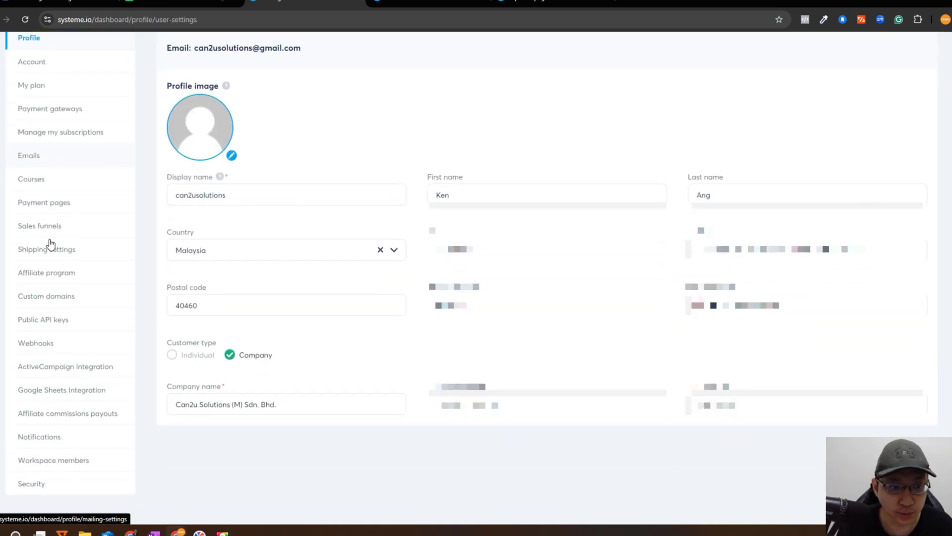
{"action": "left_click", "coordinate": [68, 395]}
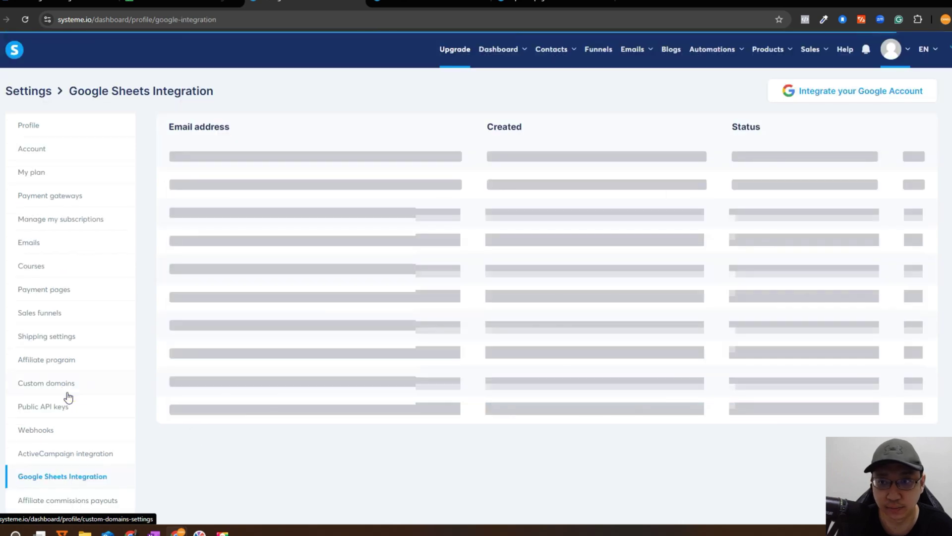
{"action": "left_click", "coordinate": [832, 104]}
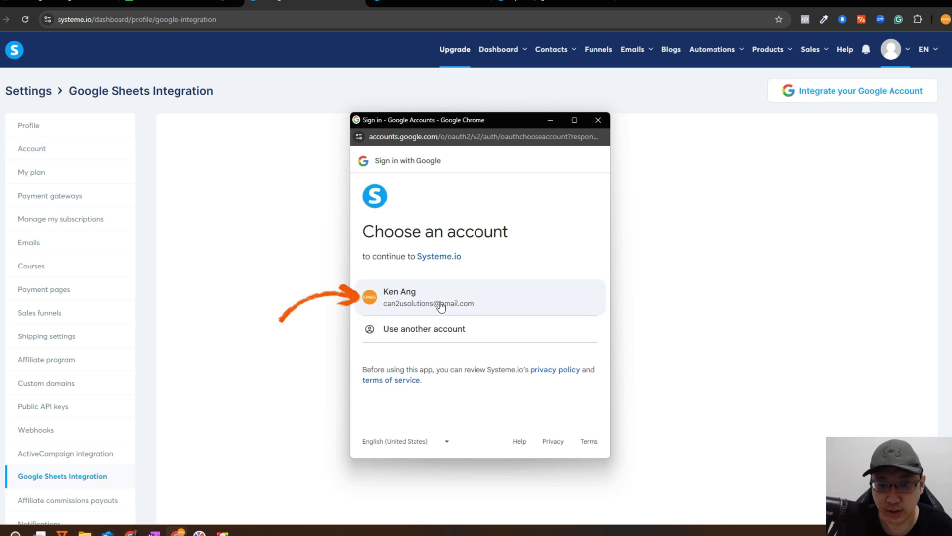
Sign in with the Google account, grant Google Drive file access, and finish the connection
{"action": "left_click", "coordinate": [440, 304]}
{"action": "left_click", "coordinate": [532, 368]}
{"action": "scroll", "coordinate": [554, 304], "scroll_direction": "down", "scroll_amount": 5}
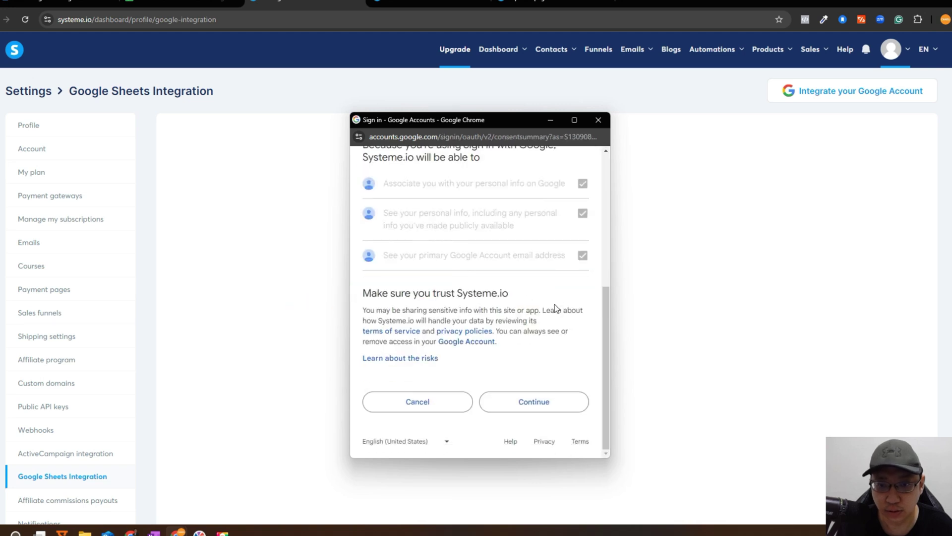
{"action": "scroll", "coordinate": [554, 304], "scroll_direction": "up", "scroll_amount": 5}
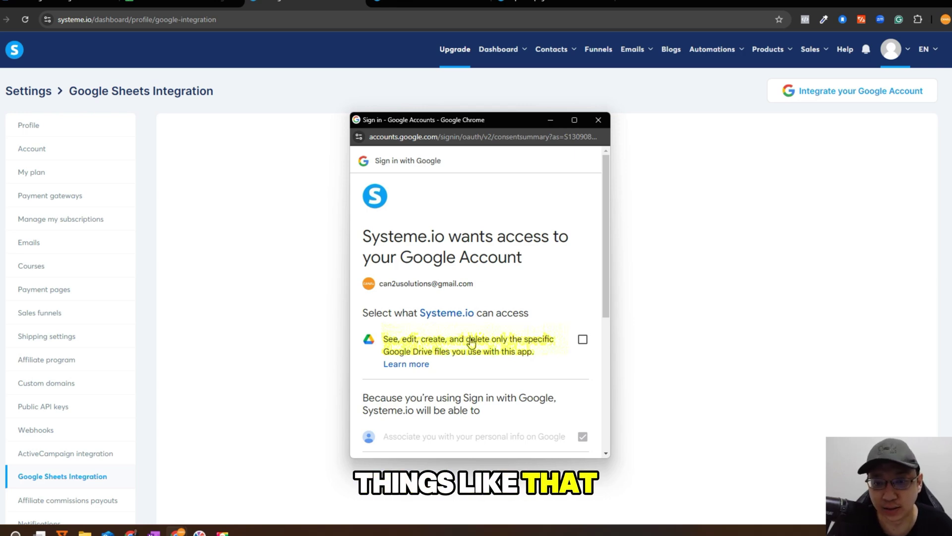
{"action": "left_click", "coordinate": [583, 339]}
{"action": "scroll", "coordinate": [544, 280], "scroll_direction": "down", "scroll_amount": 10}
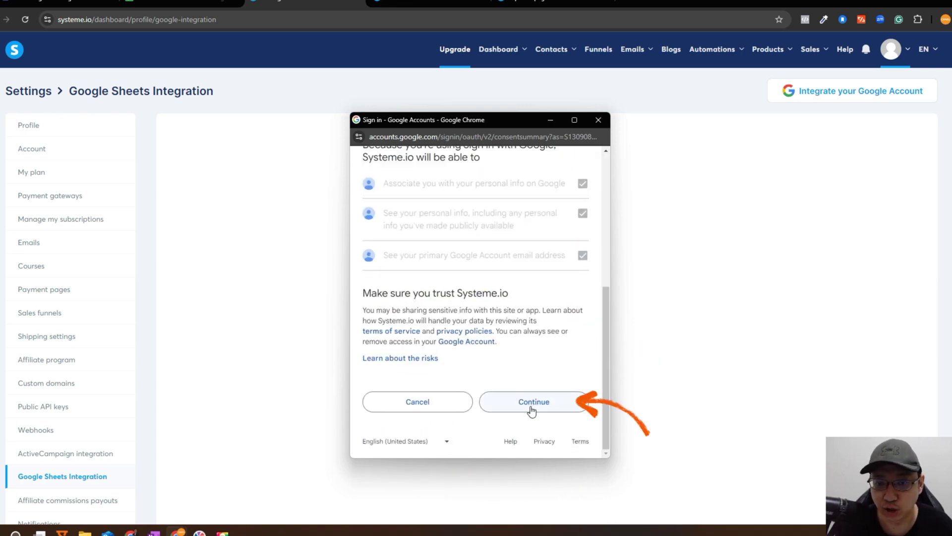
{"action": "left_click", "coordinate": [532, 397]}
{"action": "left_click", "coordinate": [916, 159]}
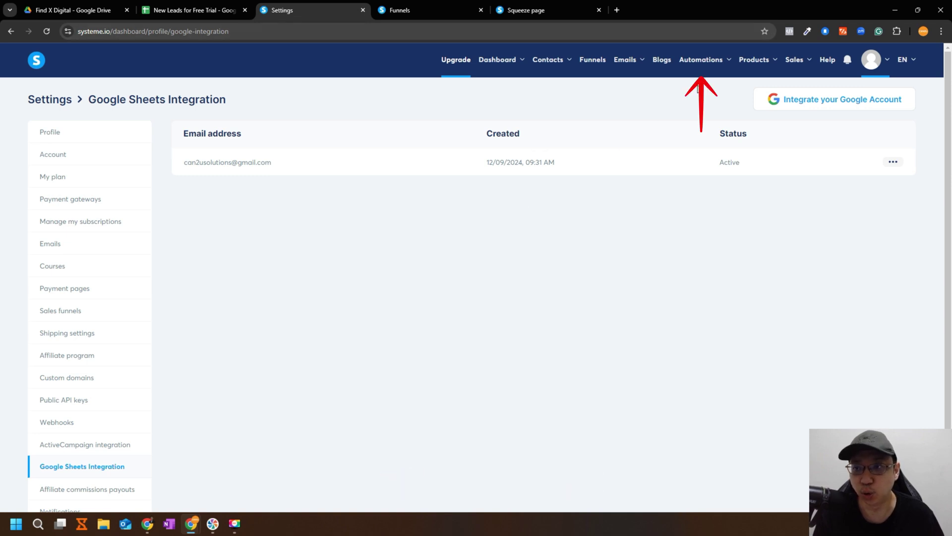
Create the workflow 'Landing Page to Google Sheet' under Automations > Workflows and open its builder
{"action": "mouse_move", "coordinate": [727, 68]}
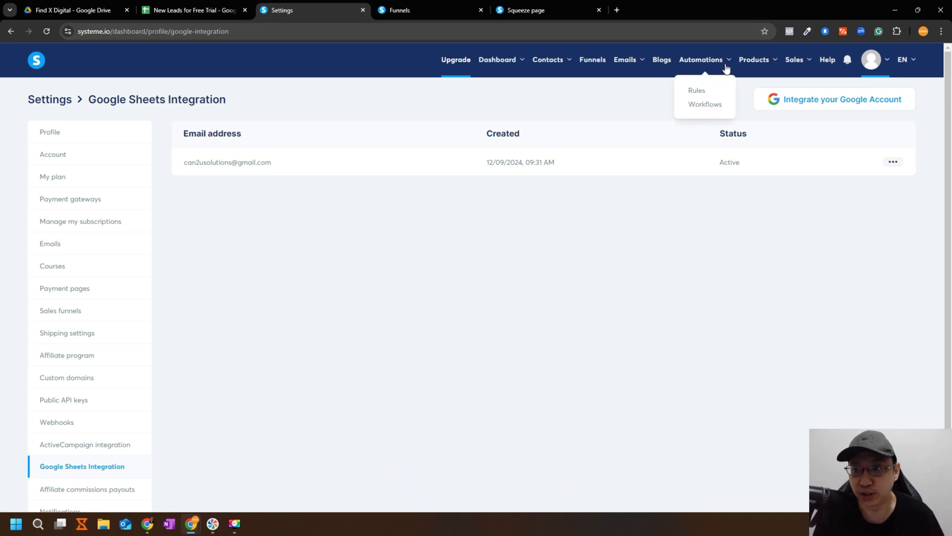
{"action": "left_click", "coordinate": [703, 107]}
{"action": "left_click", "coordinate": [899, 100]}
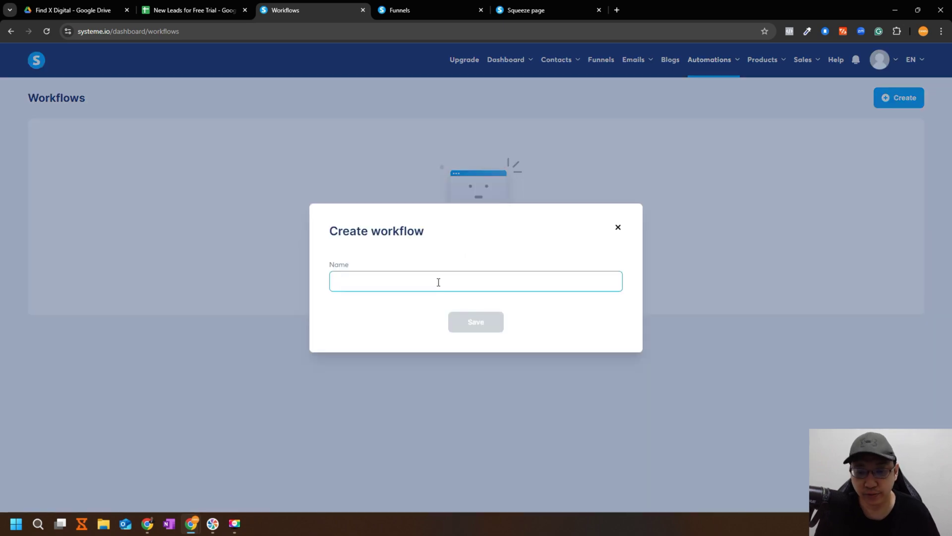
{"action": "type", "text": "Landing Page to Google Sheet"}
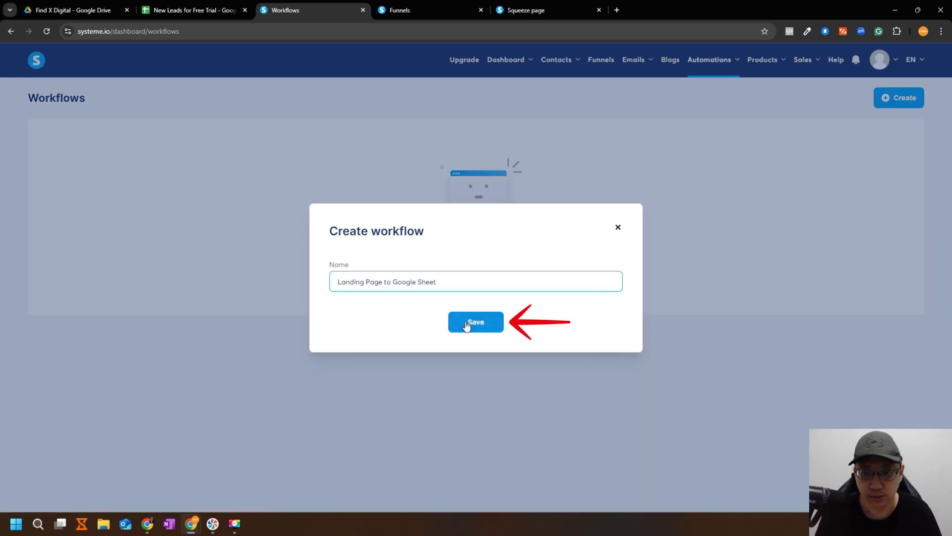
{"action": "left_click", "coordinate": [476, 322]}
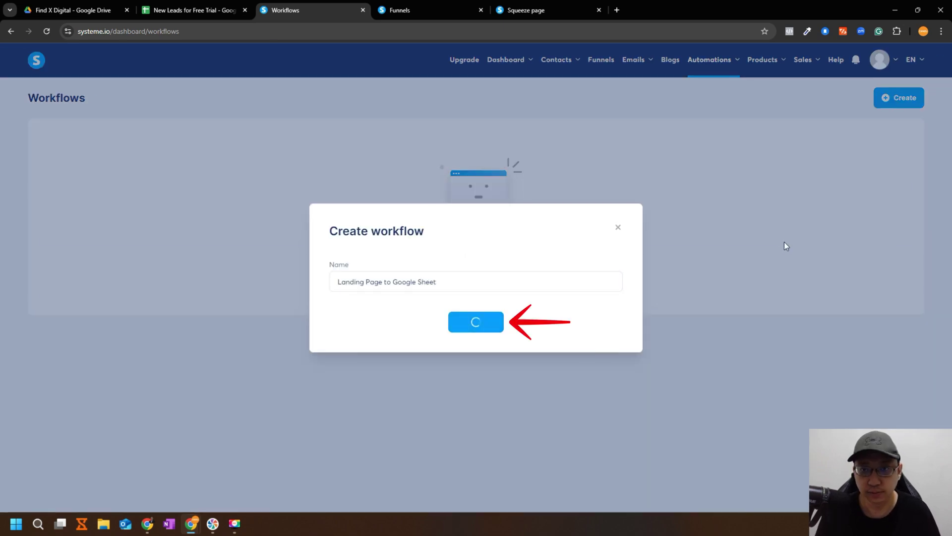
{"action": "left_click", "coordinate": [901, 159]}
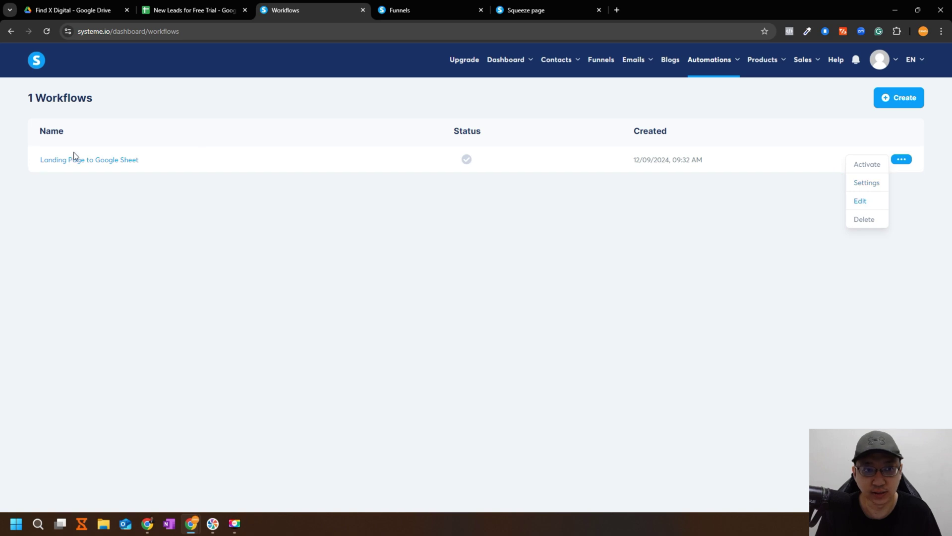
{"action": "left_click", "coordinate": [103, 161]}
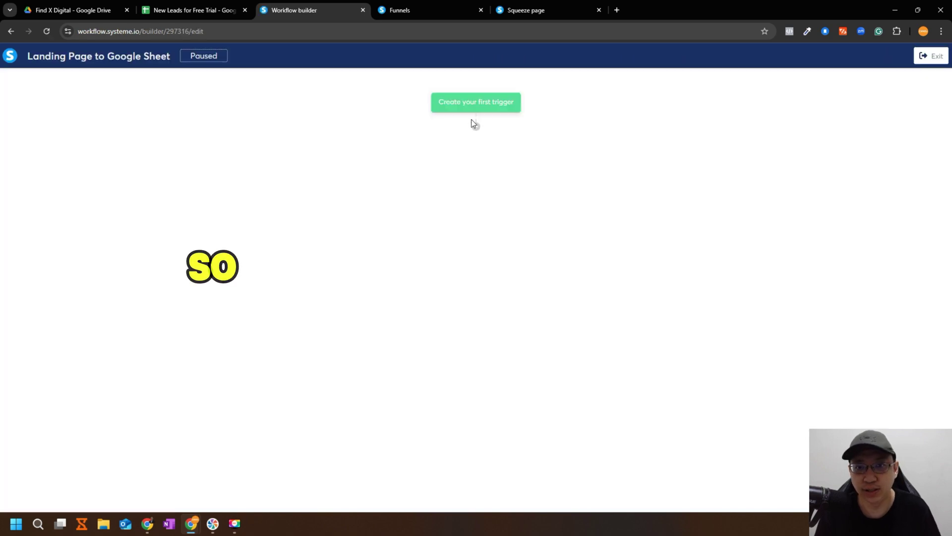
Add a Funnel form subscribed trigger for the Free 14 days FB Ads Trial funnel's Free 14-Day Facebook Ads Trial step
{"action": "left_click", "coordinate": [497, 102]}
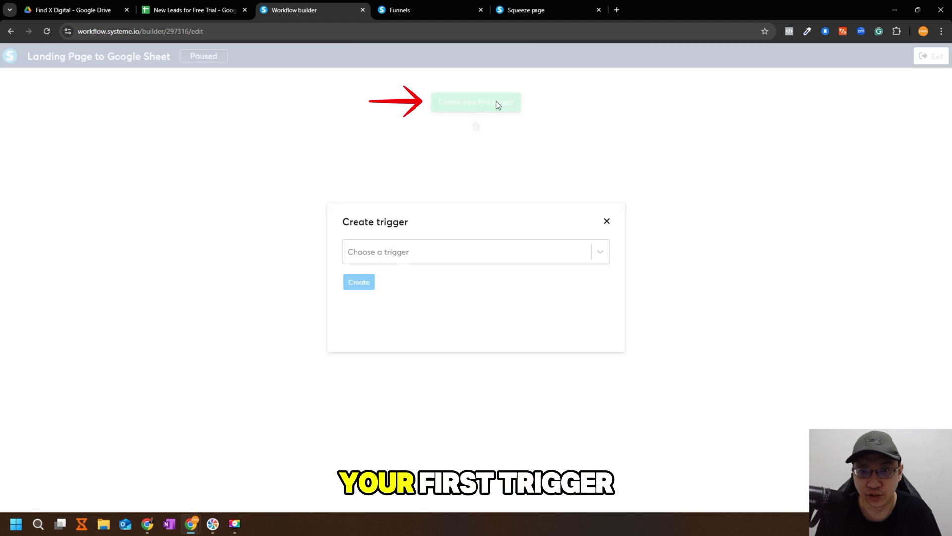
{"action": "left_click", "coordinate": [514, 259]}
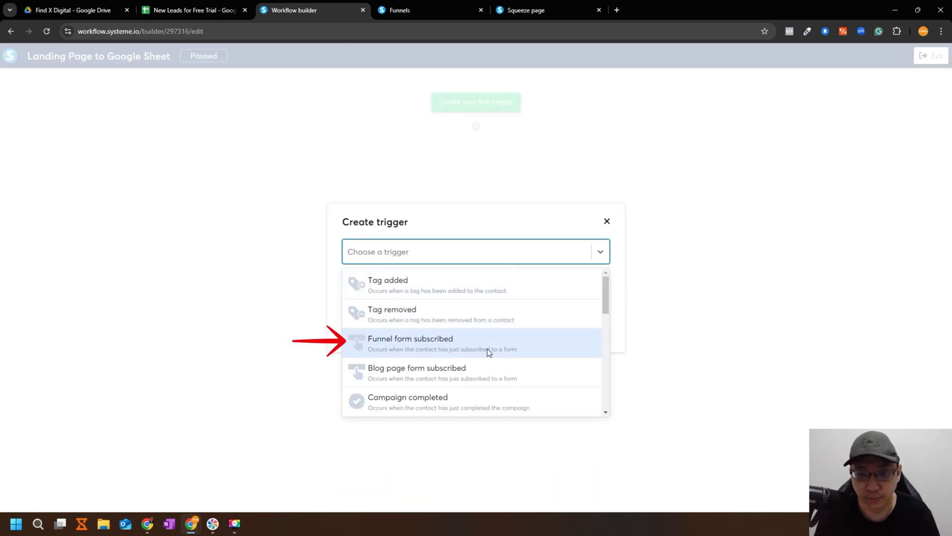
{"action": "left_click", "coordinate": [487, 348]}
{"action": "left_click", "coordinate": [515, 281]}
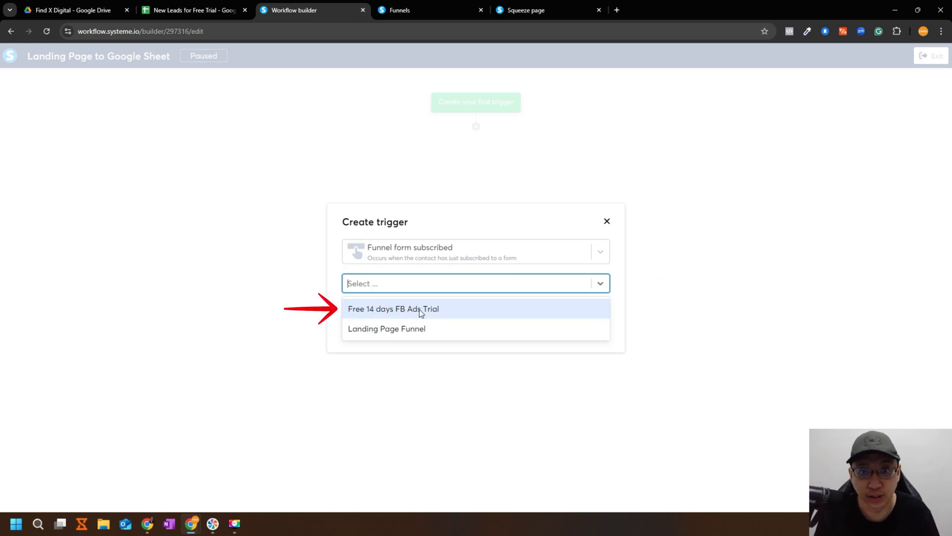
{"action": "left_click", "coordinate": [436, 311]}
{"action": "left_click", "coordinate": [585, 313]}
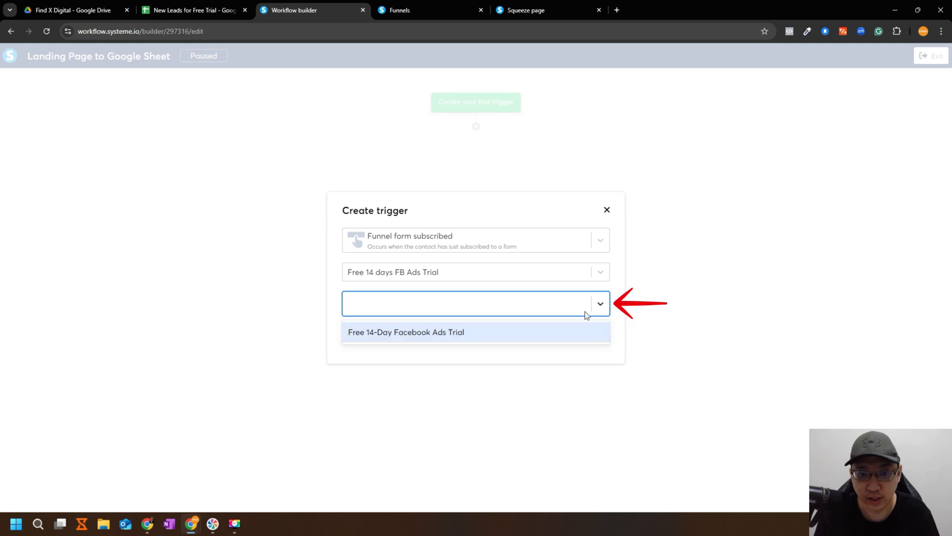
{"action": "left_click", "coordinate": [442, 334]}
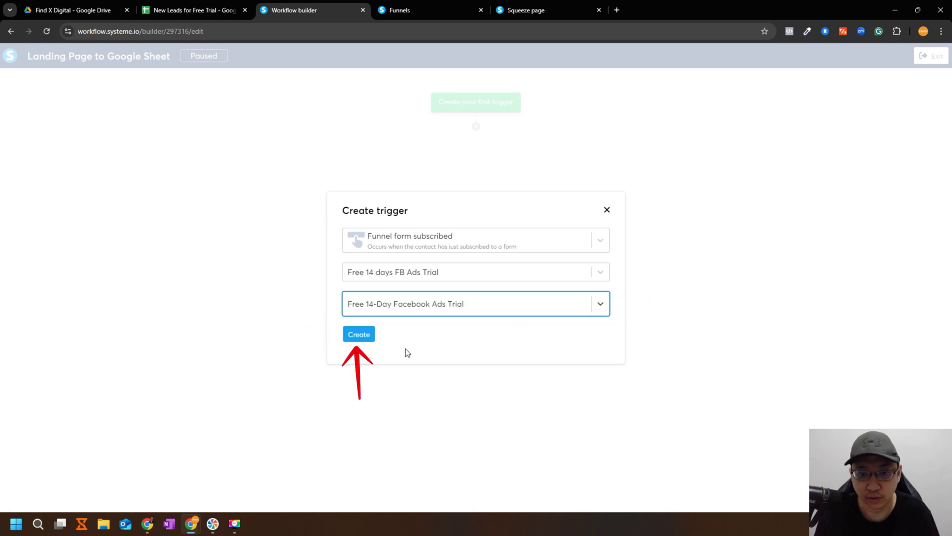
{"action": "left_click", "coordinate": [359, 335]}
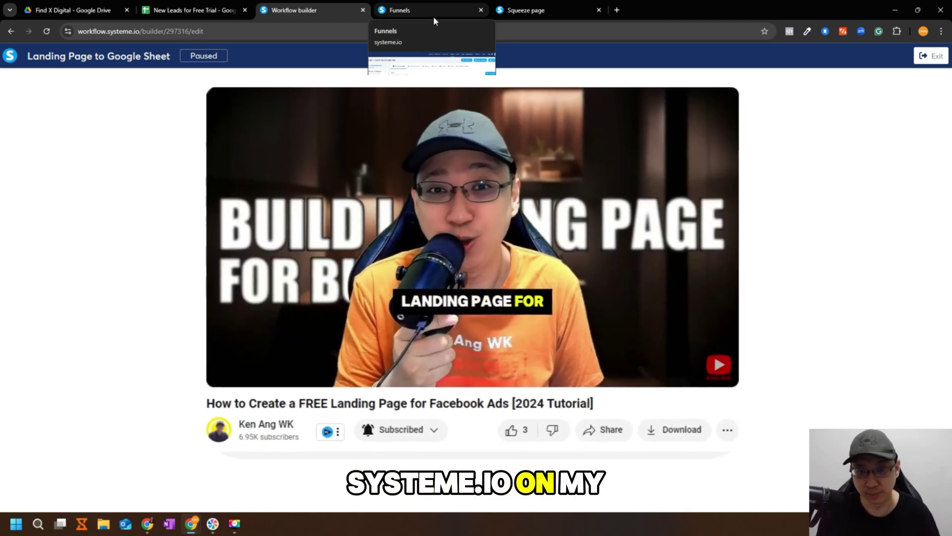
{"action": "left_click", "coordinate": [440, 12]}
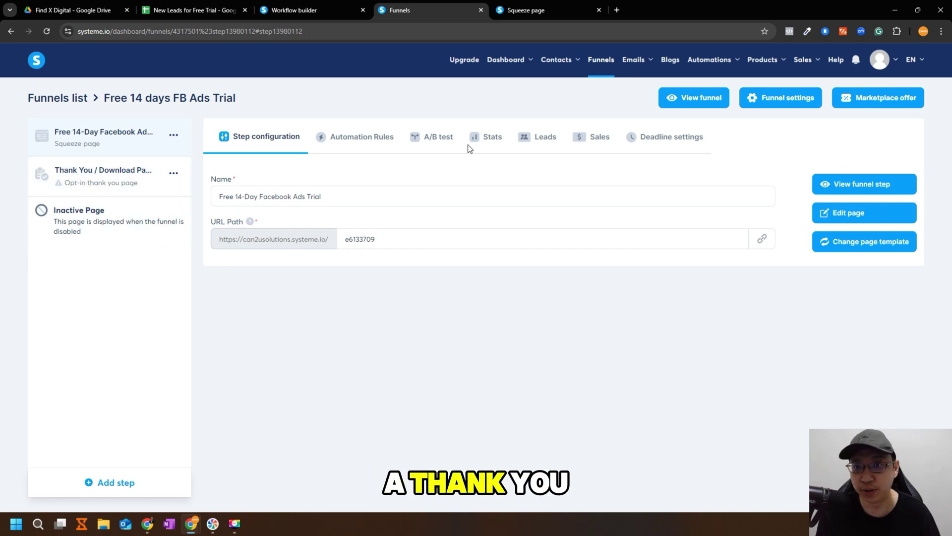
{"action": "left_click", "coordinate": [541, 9]}
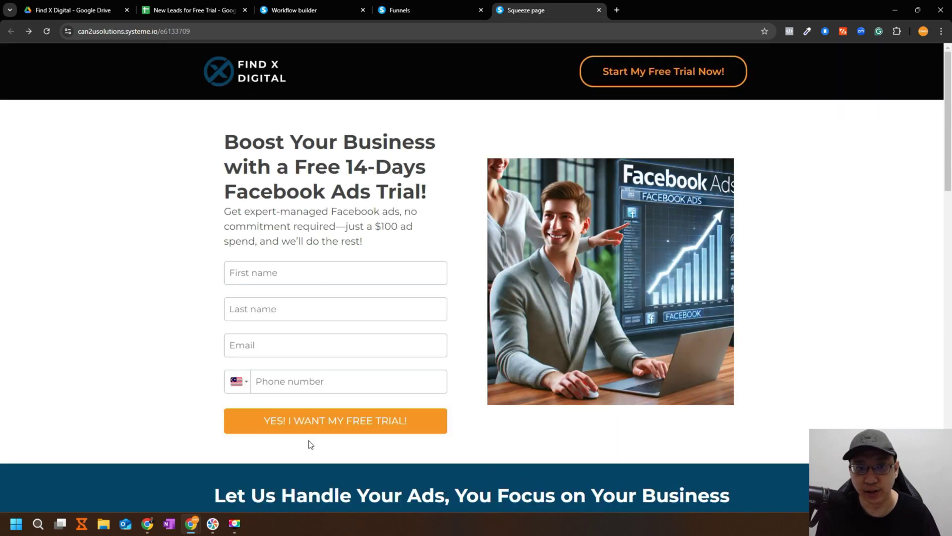
{"action": "left_click", "coordinate": [342, 10]}
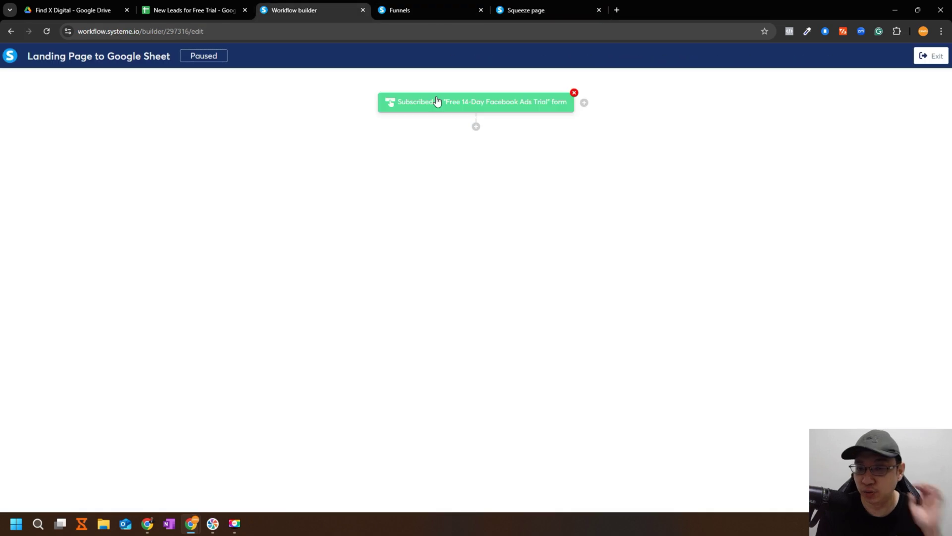
{"action": "left_click", "coordinate": [526, 10]}
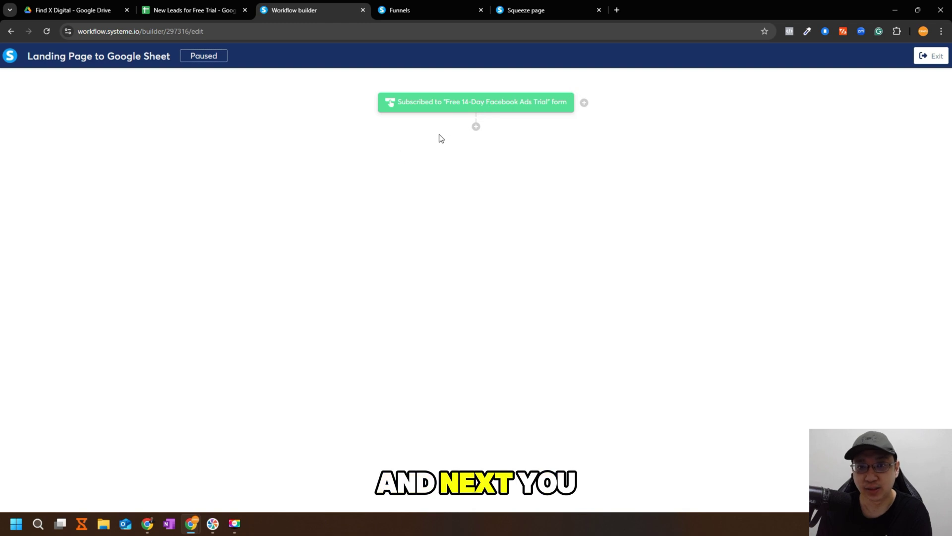
Add an action step below the trigger and browse toward 'Add a new row to a Google Sheet'
{"action": "left_click", "coordinate": [476, 127]}
{"action": "left_click", "coordinate": [399, 243]}
{"action": "left_click", "coordinate": [454, 250]}
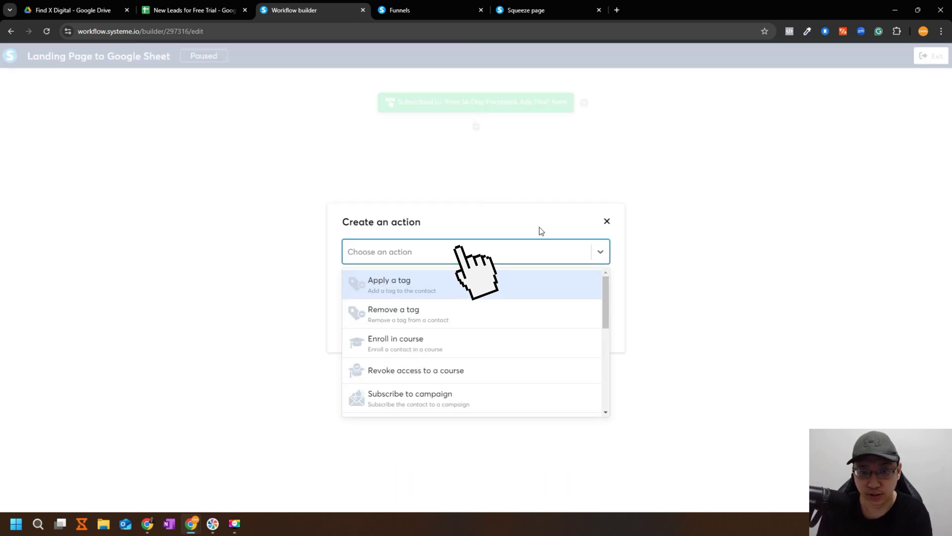
{"action": "scroll", "coordinate": [546, 318], "scroll_direction": "down", "scroll_amount": 5}
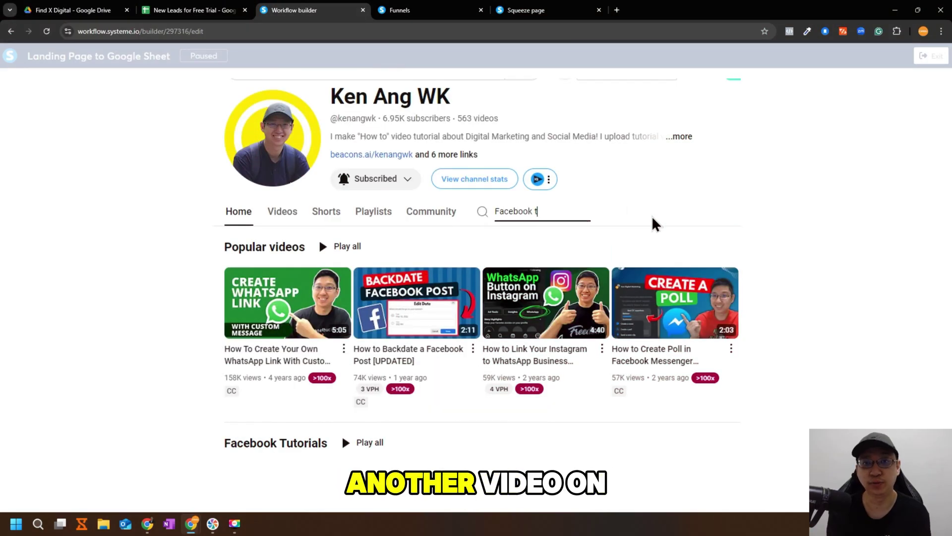
Search the channel's videos for 'Facebook to Google Sheet'
{"action": "key", "text": "Return"}
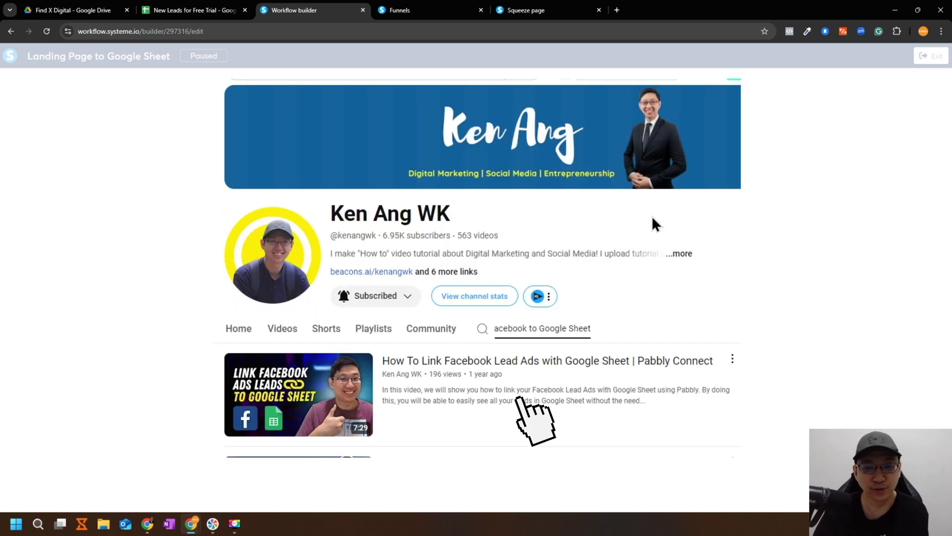
{"action": "scroll", "coordinate": [651, 224], "scroll_direction": "down", "scroll_amount": 2}
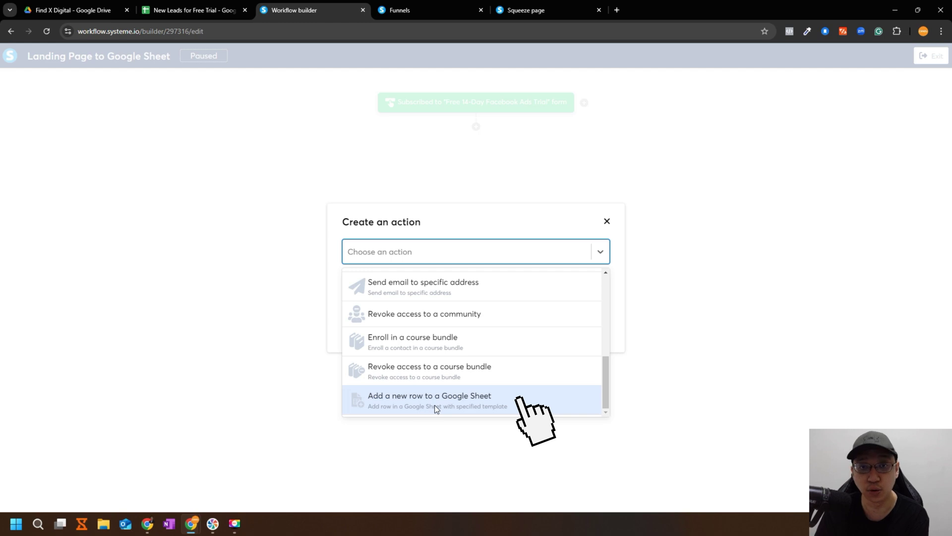
Set the action to 'Add a new row to a Google Sheet' on the New Leads for Free Trial spreadsheet
{"action": "left_click", "coordinate": [434, 405]}
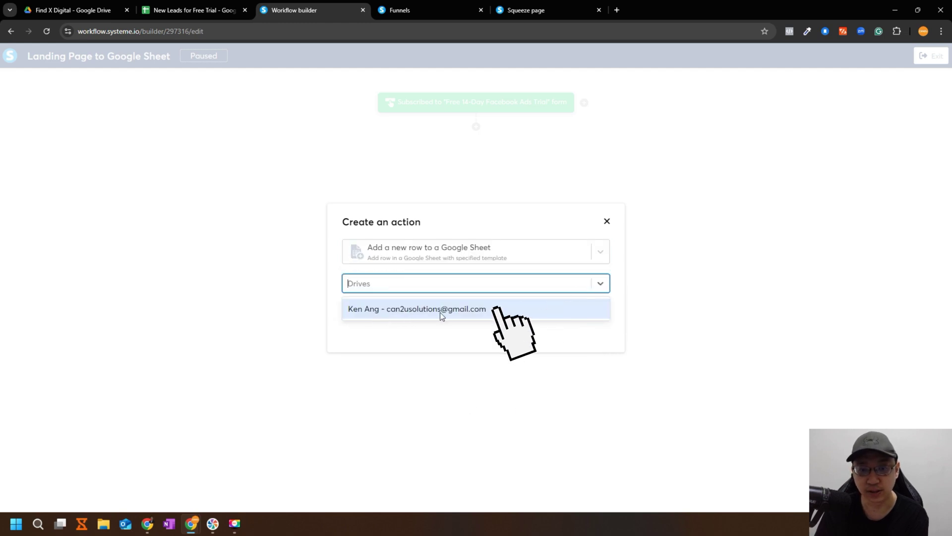
{"action": "left_click", "coordinate": [441, 316]}
{"action": "left_click", "coordinate": [442, 304]}
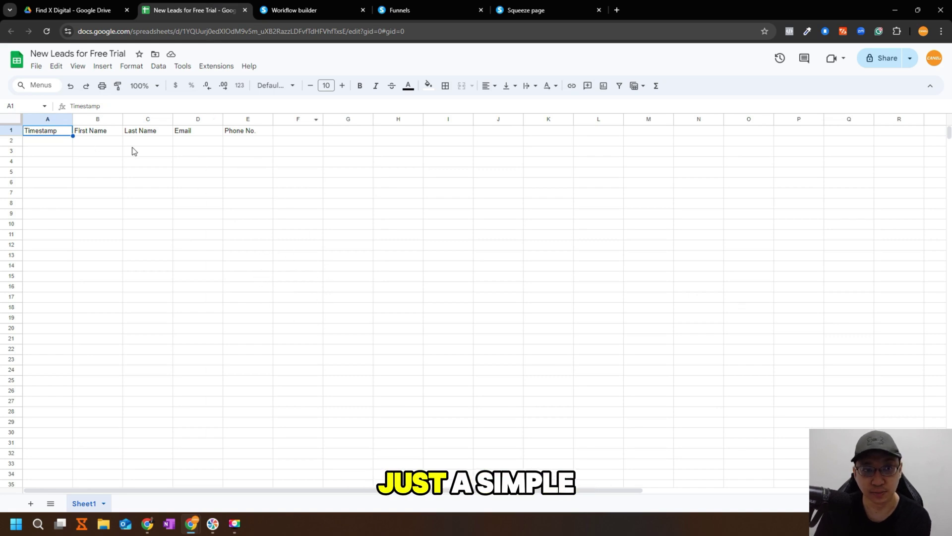
{"action": "left_click", "coordinate": [526, 10]}
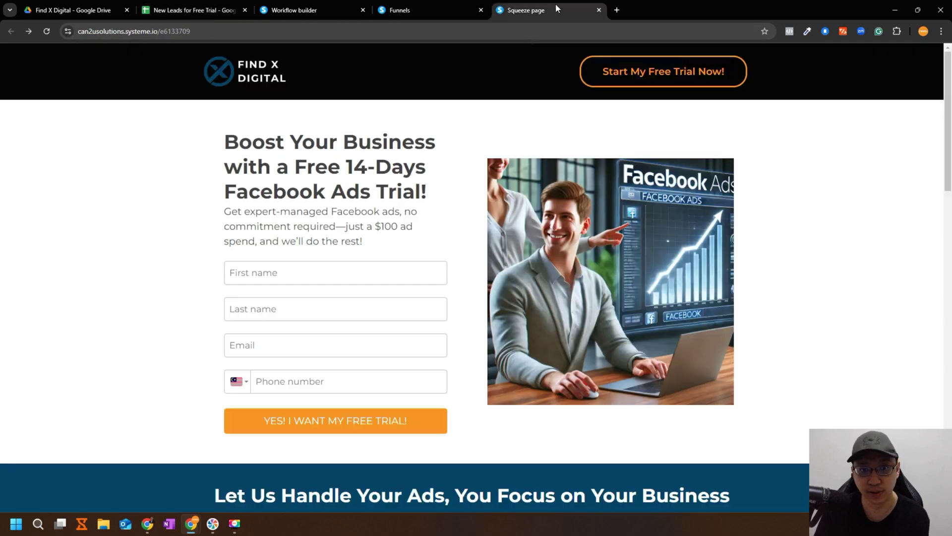
{"action": "left_click", "coordinate": [295, 10]}
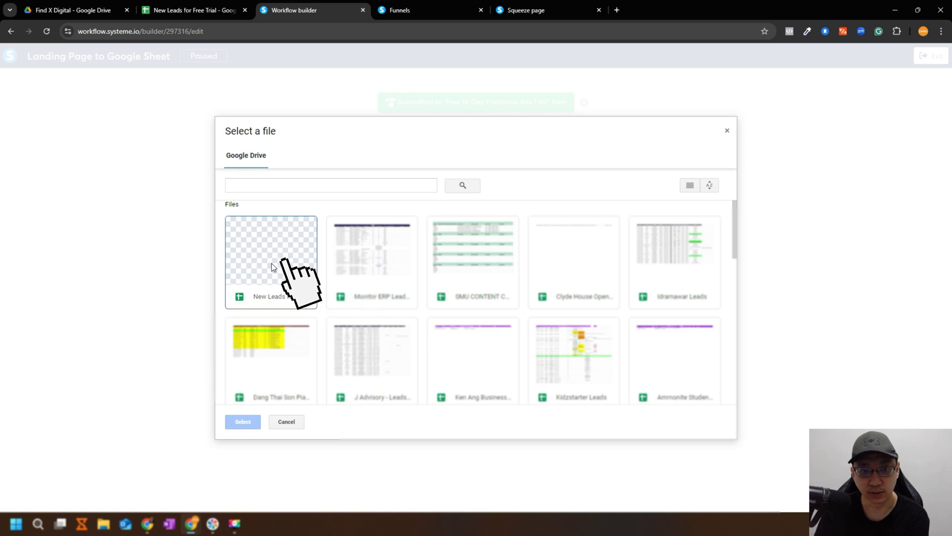
{"action": "left_click", "coordinate": [286, 229]}
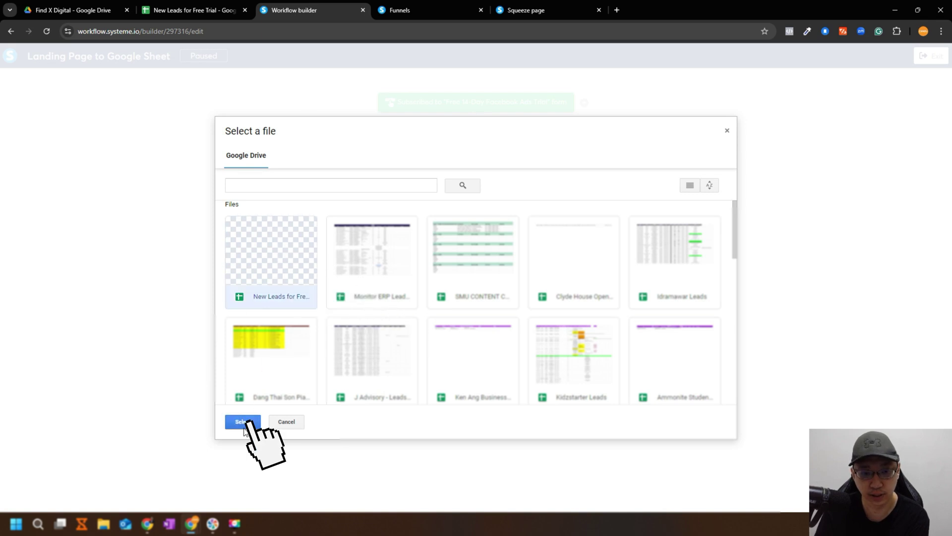
{"action": "left_click", "coordinate": [243, 421]}
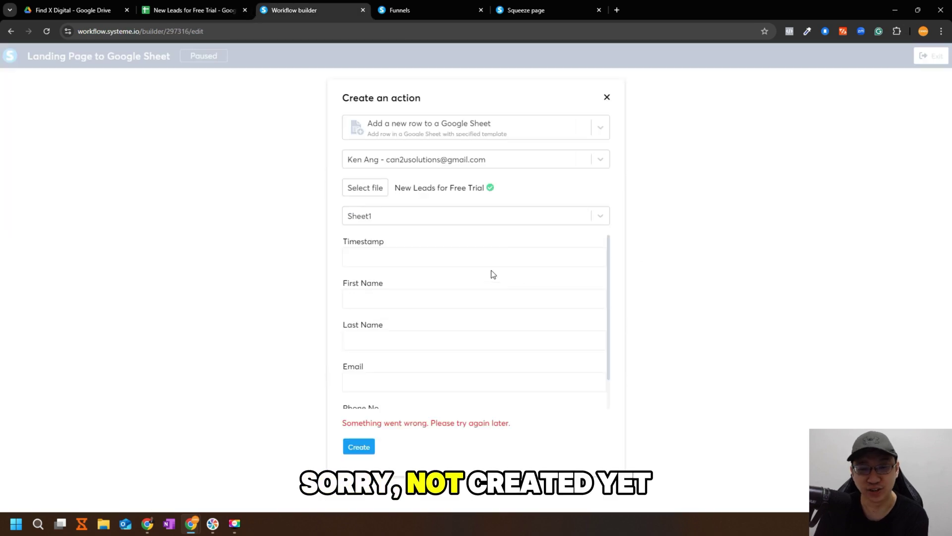
Map the Timestamp column to Created At and First Name to the contact's first name
{"action": "scroll", "coordinate": [498, 287], "scroll_direction": "down", "scroll_amount": 1}
{"action": "scroll", "coordinate": [475, 321], "scroll_direction": "up", "scroll_amount": 1}
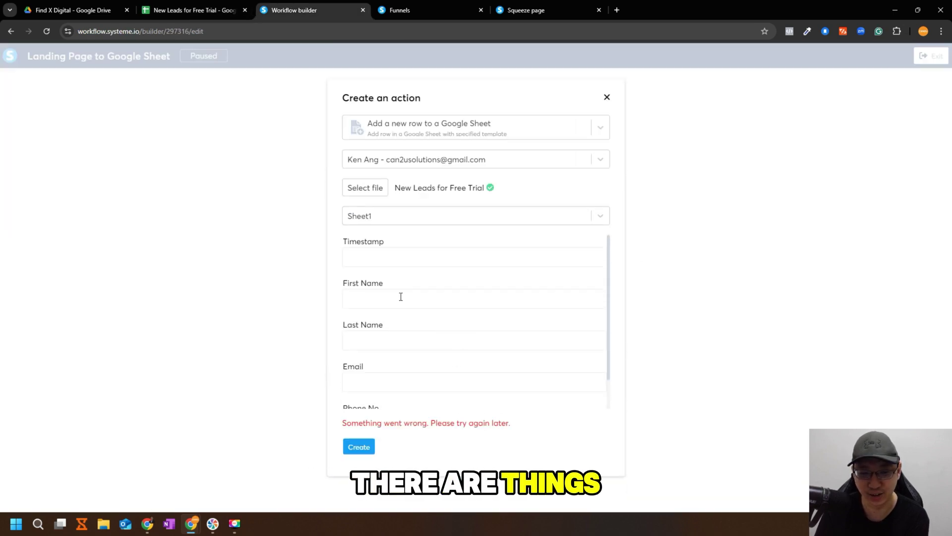
{"action": "left_click", "coordinate": [417, 257]}
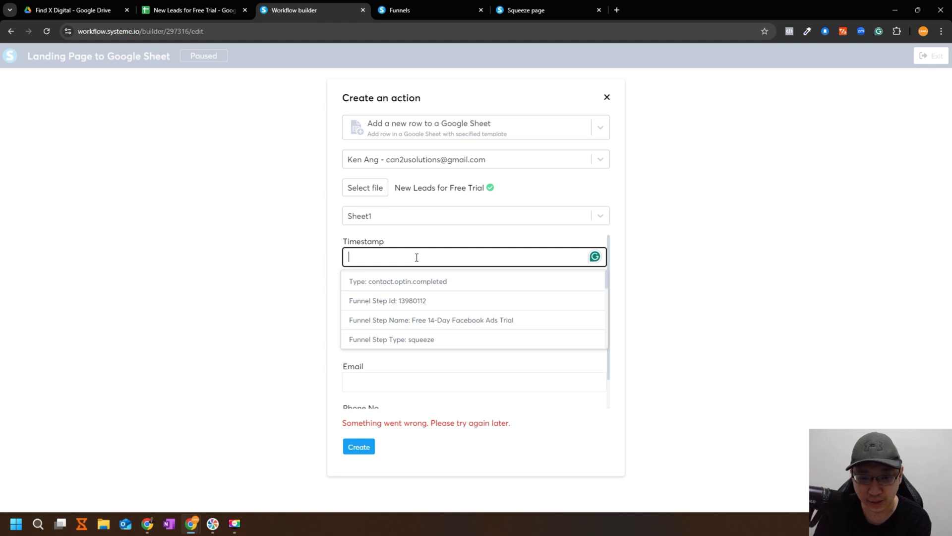
{"action": "scroll", "coordinate": [493, 302], "scroll_direction": "down", "scroll_amount": 5}
{"action": "left_click", "coordinate": [439, 340]}
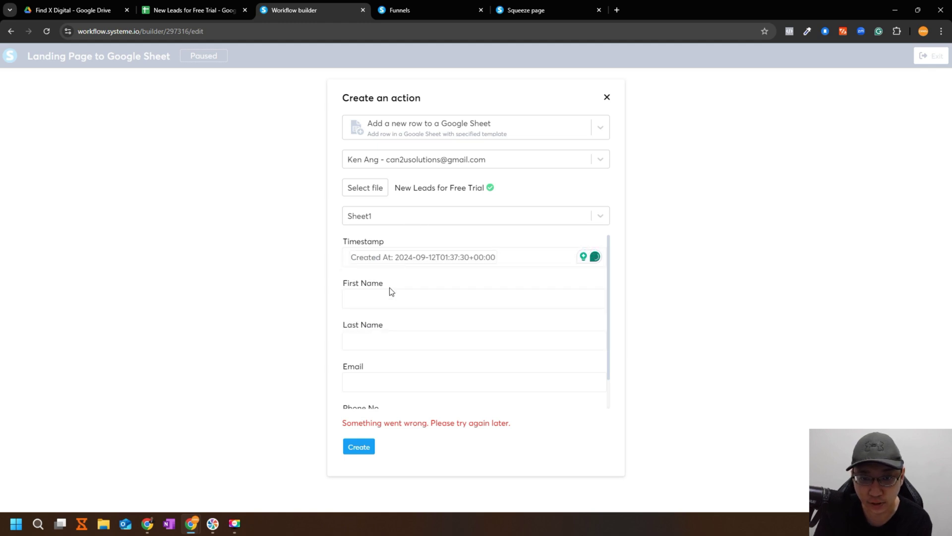
{"action": "left_click", "coordinate": [389, 298]}
{"action": "scroll", "coordinate": [436, 253], "scroll_direction": "down", "scroll_amount": 3}
{"action": "left_click", "coordinate": [461, 259]}
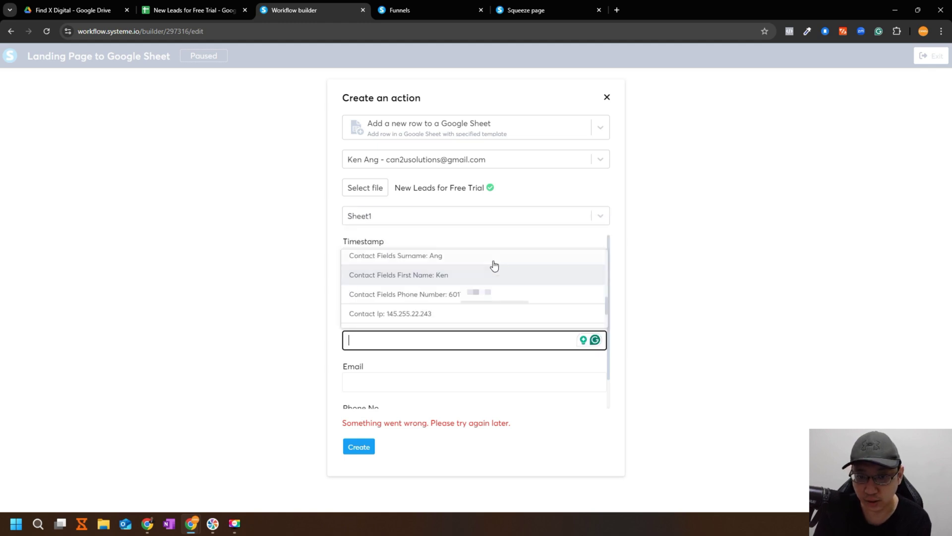
Map Last Name, Email and Phone No. to the matching contact fields and create the step
{"action": "left_click", "coordinate": [495, 265]}
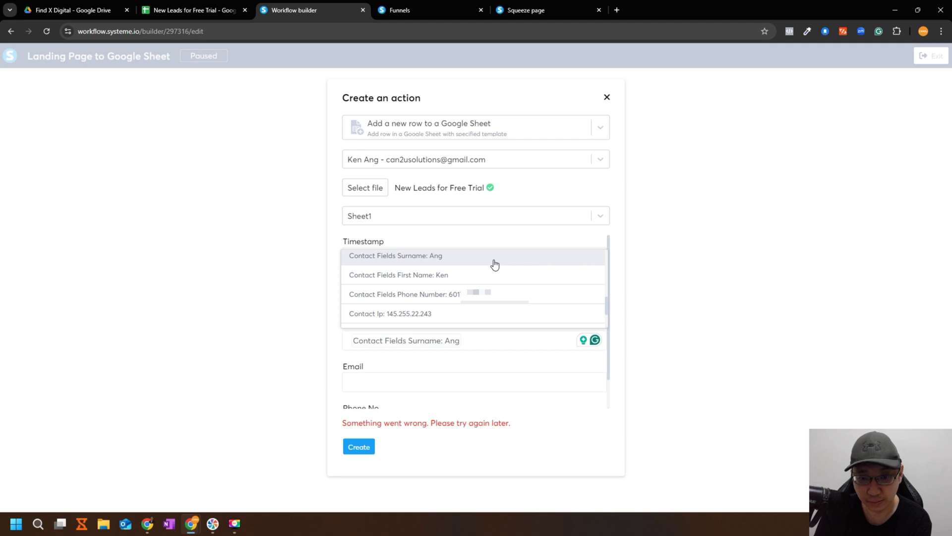
{"action": "left_click", "coordinate": [621, 332]}
{"action": "scroll", "coordinate": [435, 338], "scroll_direction": "down", "scroll_amount": 1}
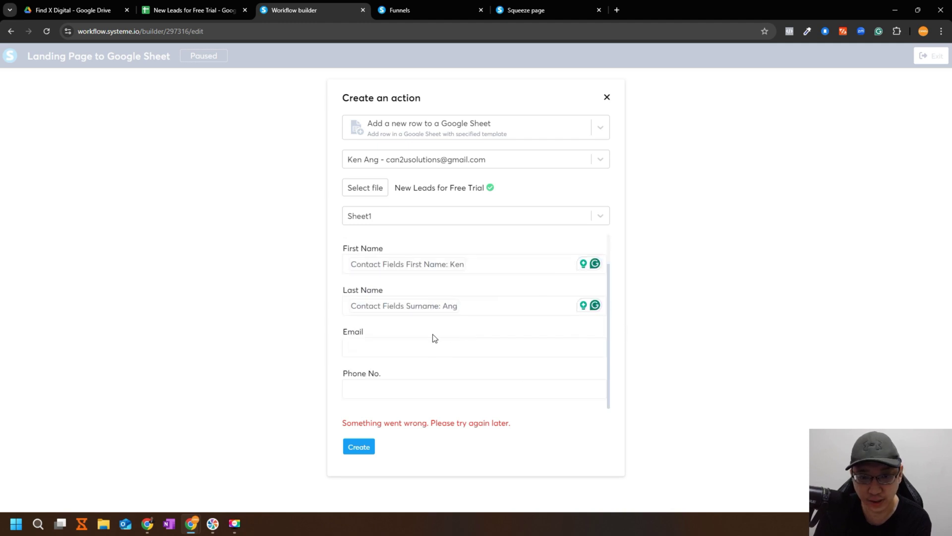
{"action": "left_click", "coordinate": [394, 349]}
{"action": "scroll", "coordinate": [497, 293], "scroll_direction": "down", "scroll_amount": 3}
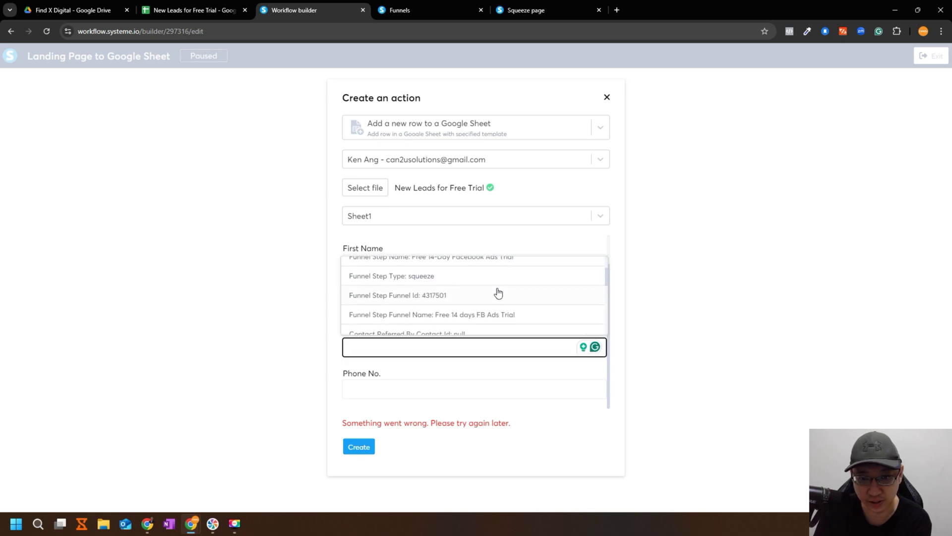
{"action": "scroll", "coordinate": [498, 293], "scroll_direction": "down", "scroll_amount": 2}
{"action": "left_click", "coordinate": [480, 293]}
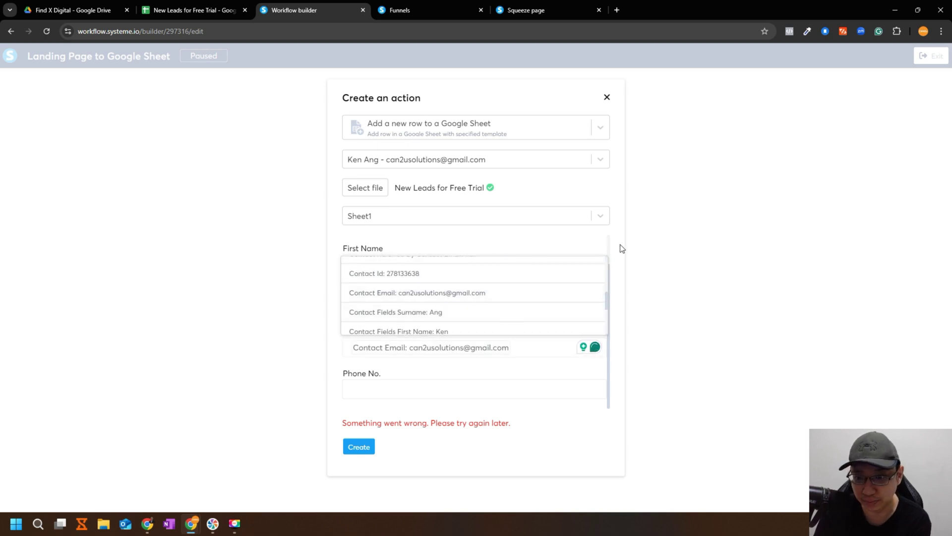
{"action": "left_click", "coordinate": [418, 389]}
{"action": "scroll", "coordinate": [493, 325], "scroll_direction": "down", "scroll_amount": 2}
{"action": "left_click", "coordinate": [476, 343]}
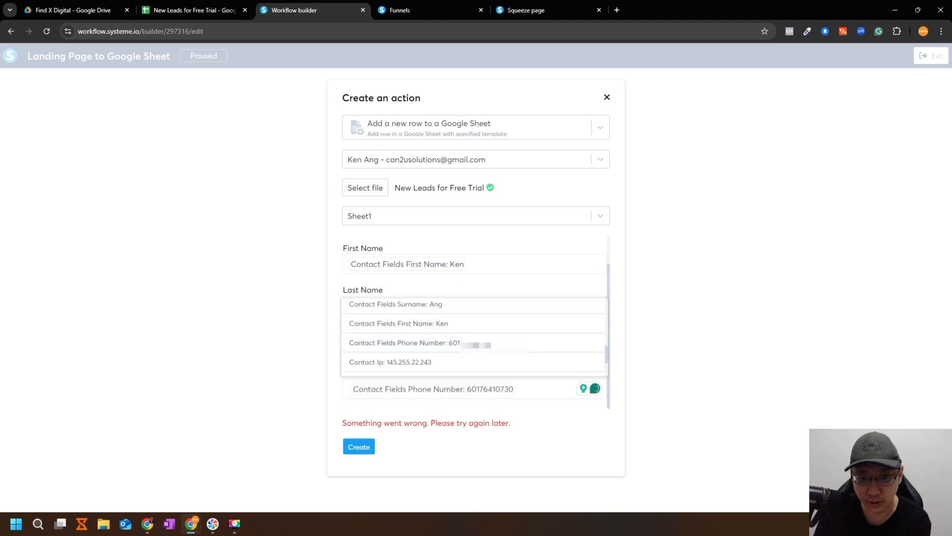
{"action": "left_click", "coordinate": [369, 446]}
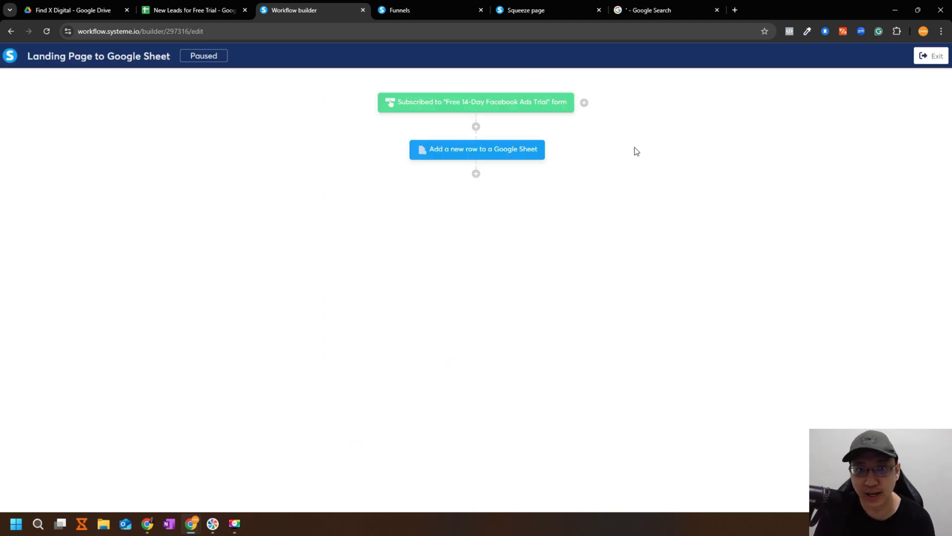
Activate the 'Landing Page to Google Sheet' workflow from the workflows list
{"action": "left_click", "coordinate": [931, 55]}
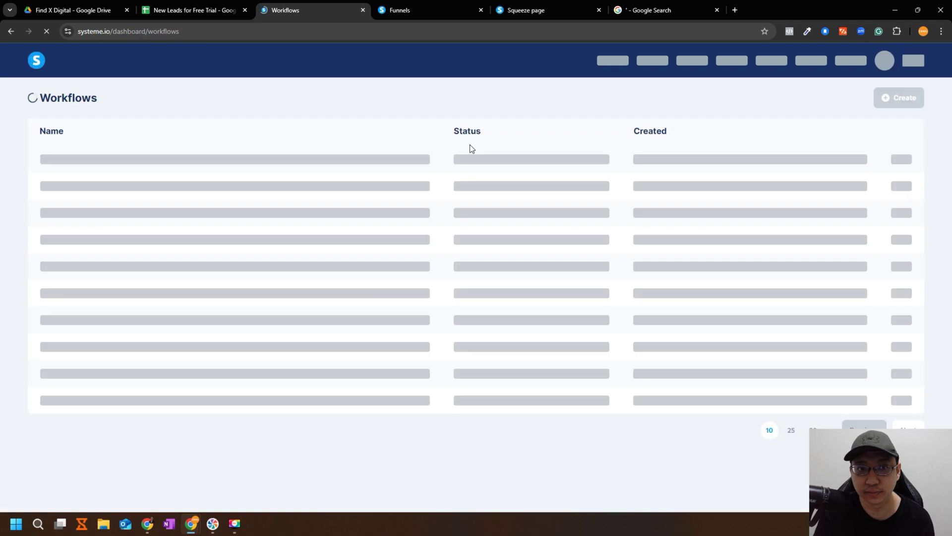
{"action": "left_click", "coordinate": [901, 159]}
{"action": "left_click", "coordinate": [876, 169]}
{"action": "left_click", "coordinate": [446, 319]}
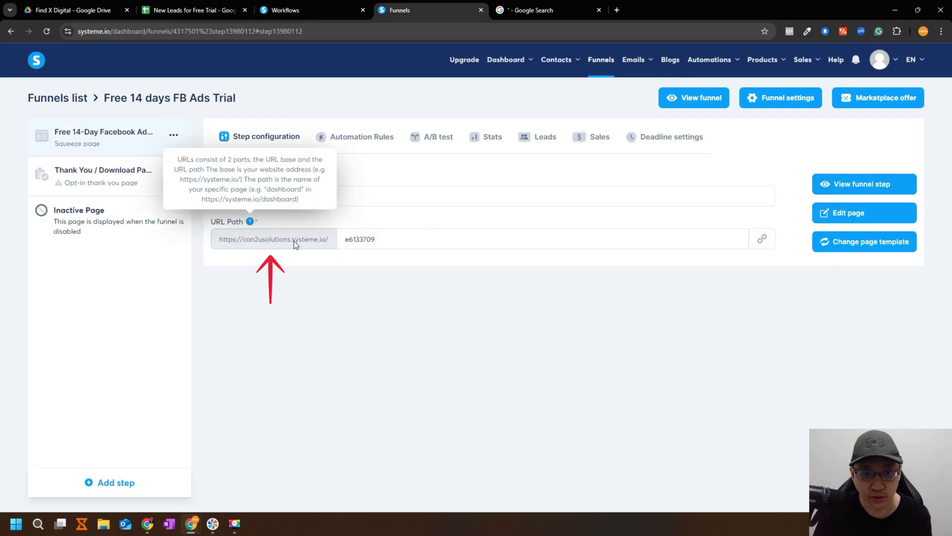
Submit a test sign-up through the squeeze page's 'YES! I WANT MY FREE TRIAL!' form
{"action": "left_click", "coordinate": [762, 239]}
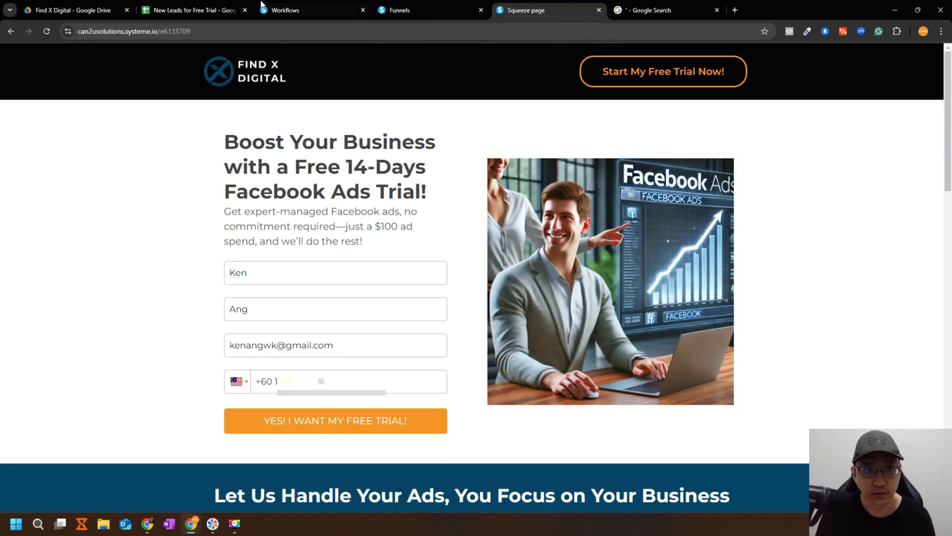
{"action": "left_click", "coordinate": [208, 9]}
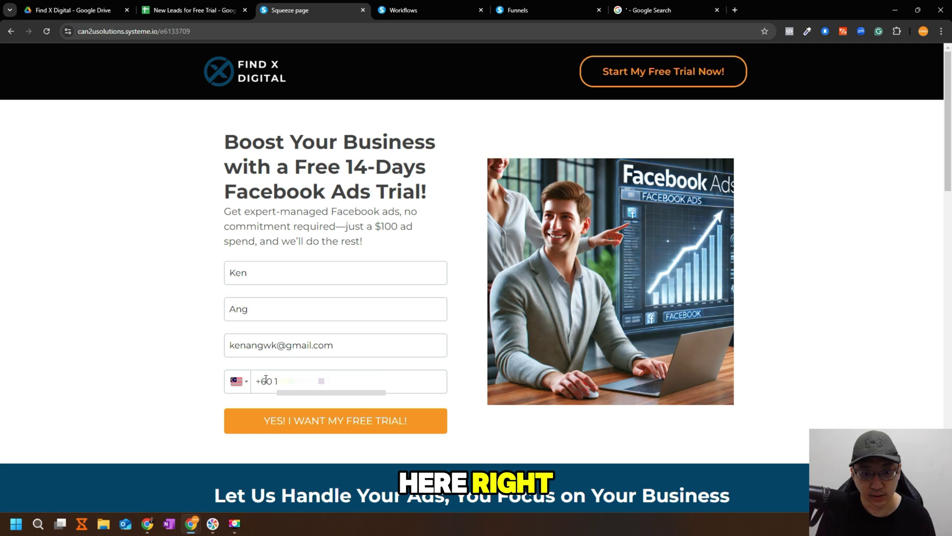
{"action": "left_click", "coordinate": [296, 423]}
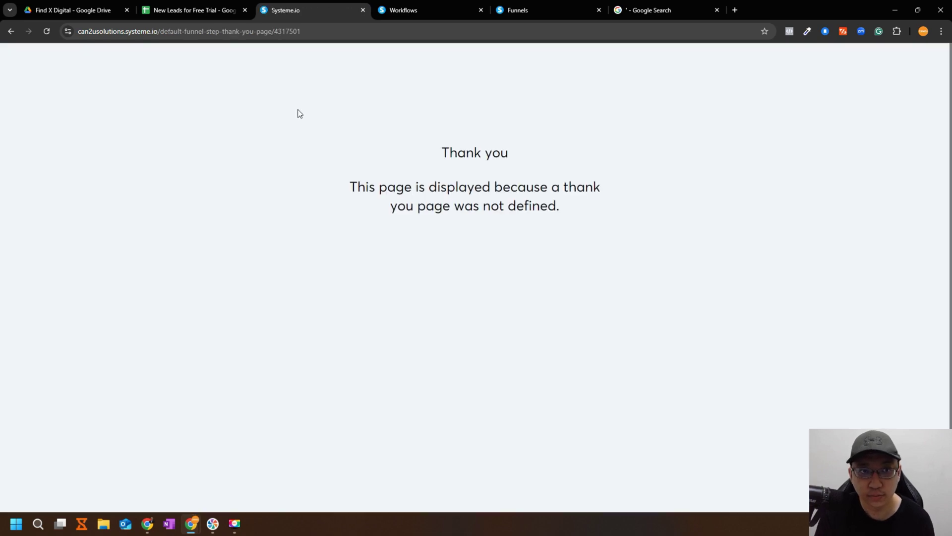
{"action": "left_click", "coordinate": [197, 9]}
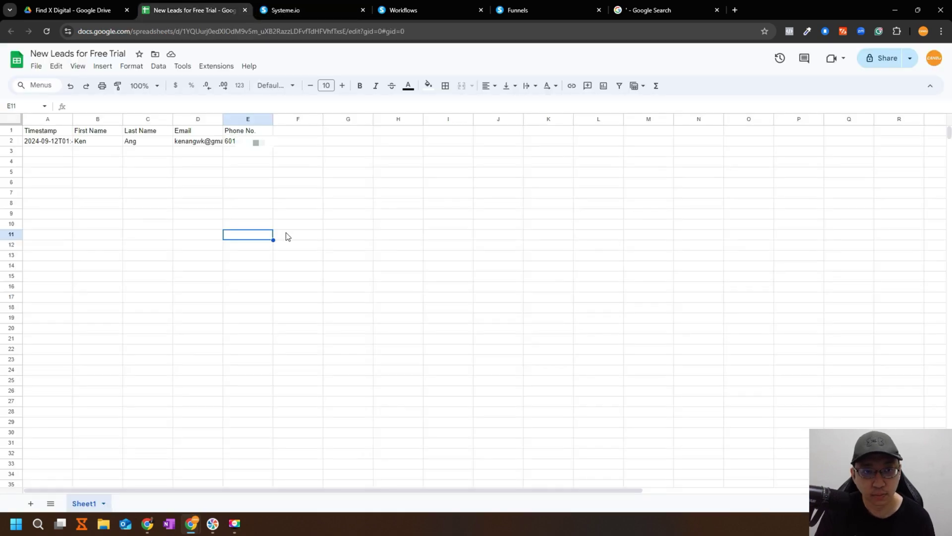
Auto-fit the Email column D so row 2's full address shows
{"action": "left_click", "coordinate": [226, 145]}
{"action": "left_click", "coordinate": [404, 262]}
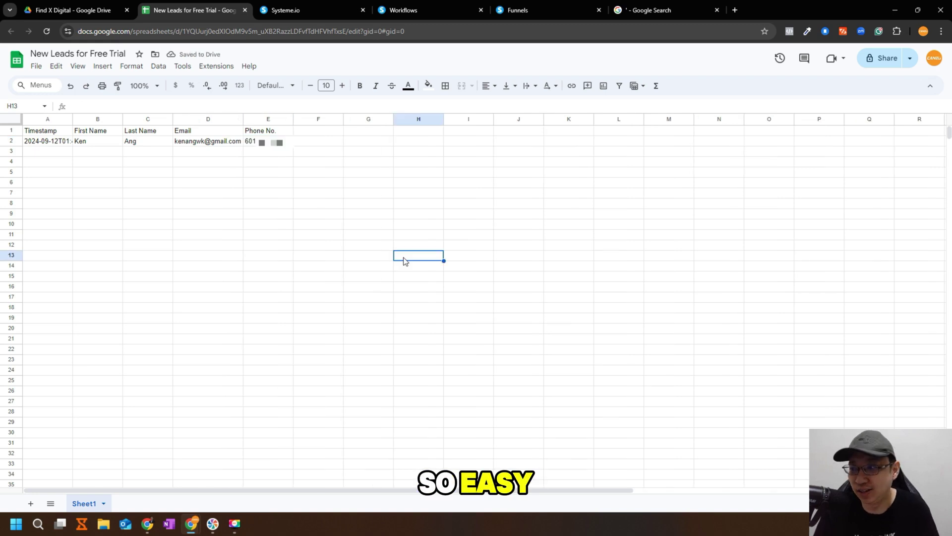